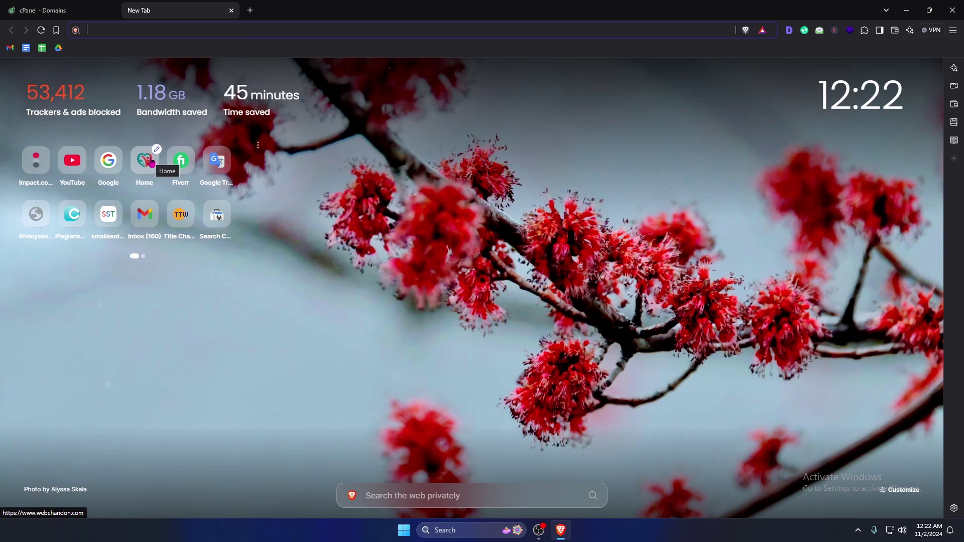
- Open webchandon.com and go to its cPanel login page at webchandon.com/cpanel
left_click(152, 163)
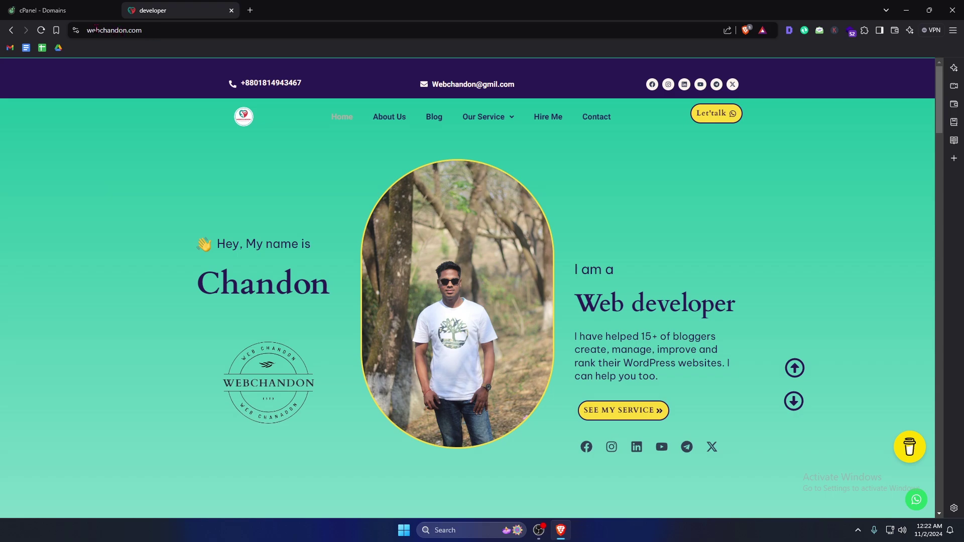
left_click(153, 32)
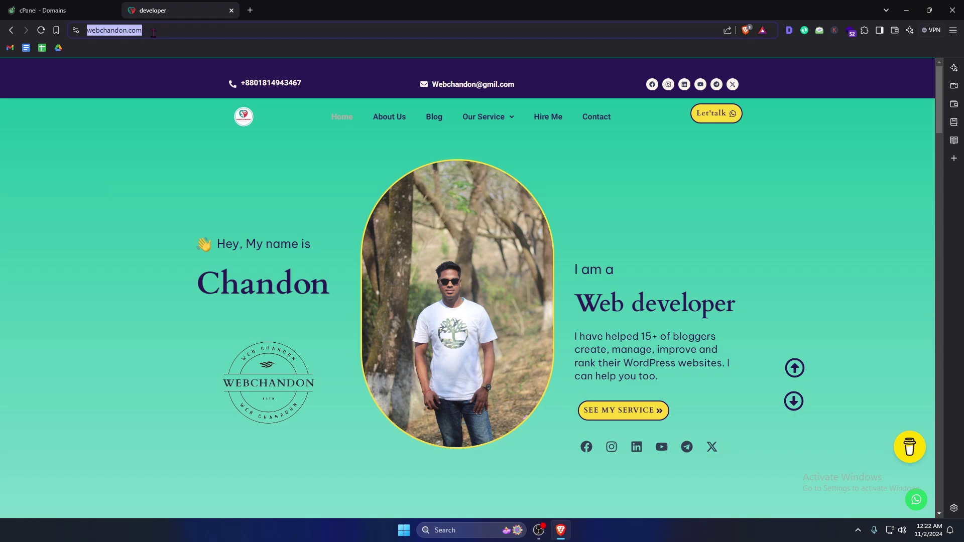
left_click(154, 32)
type("//")
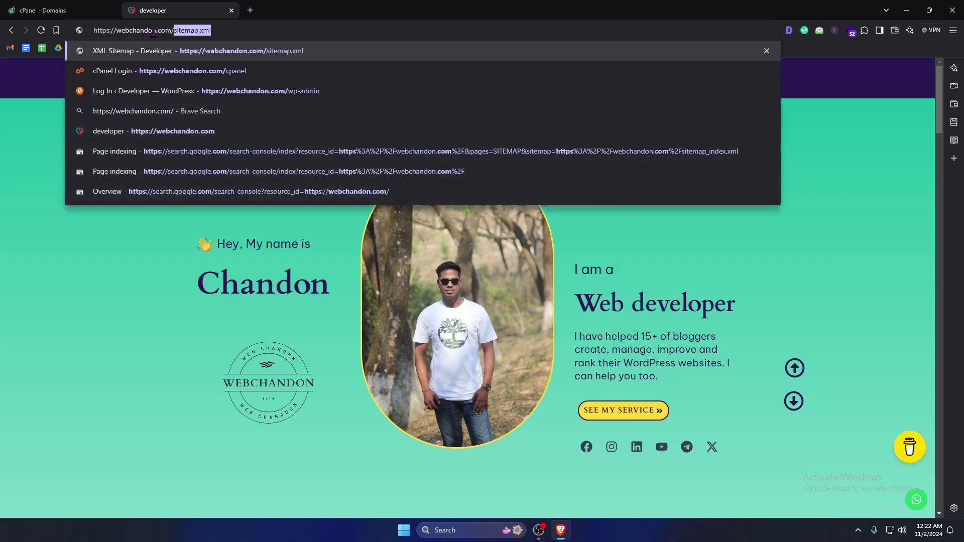
type("c")
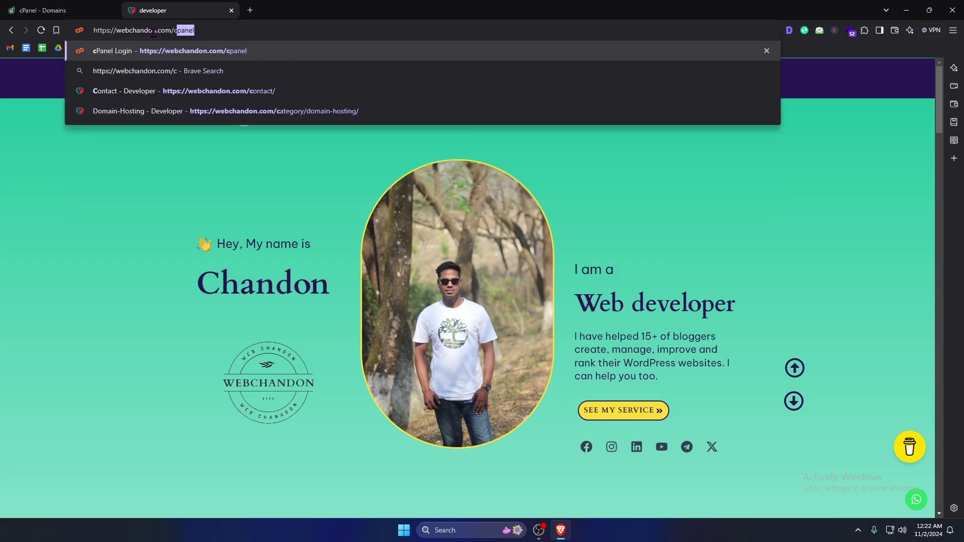
type("panel")
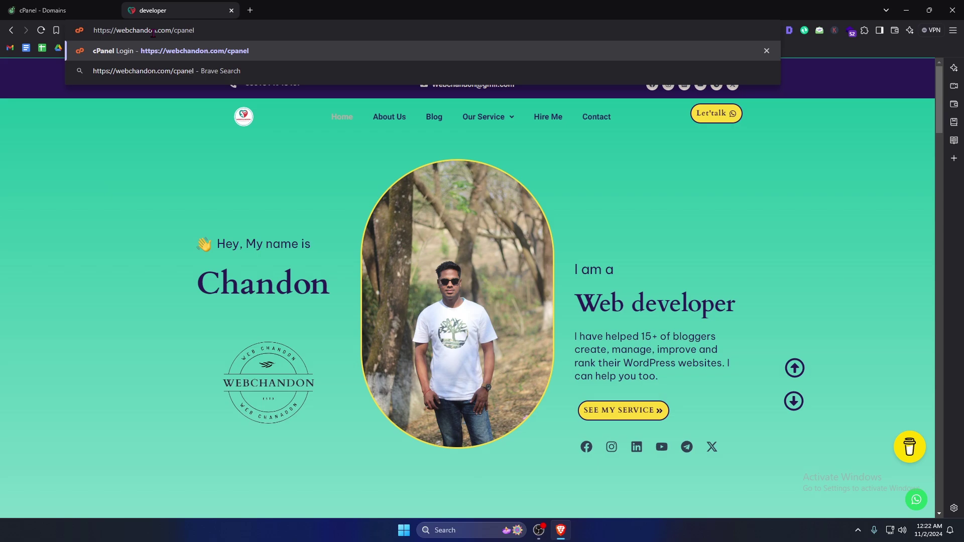
key("Return")
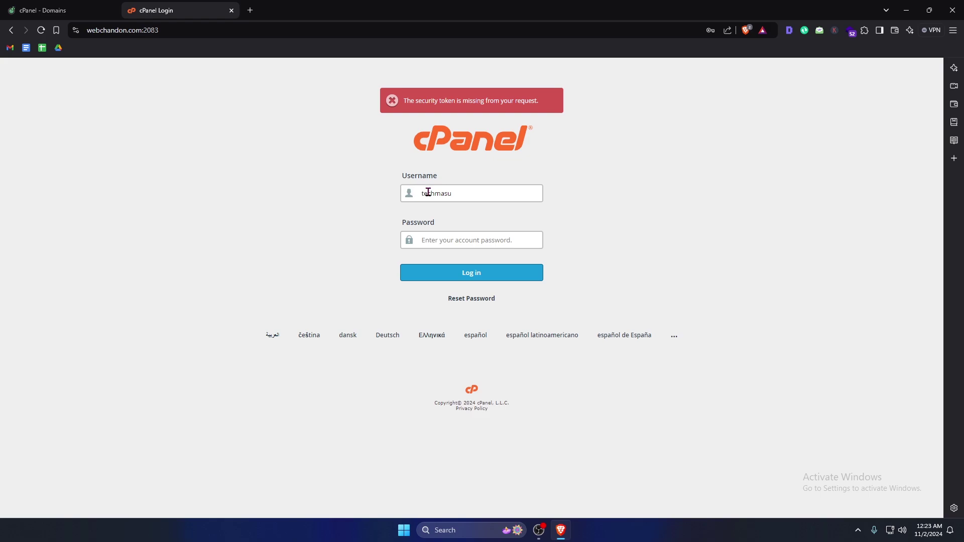
- Log in to cPanel with the saved username and account password
left_click(459, 196)
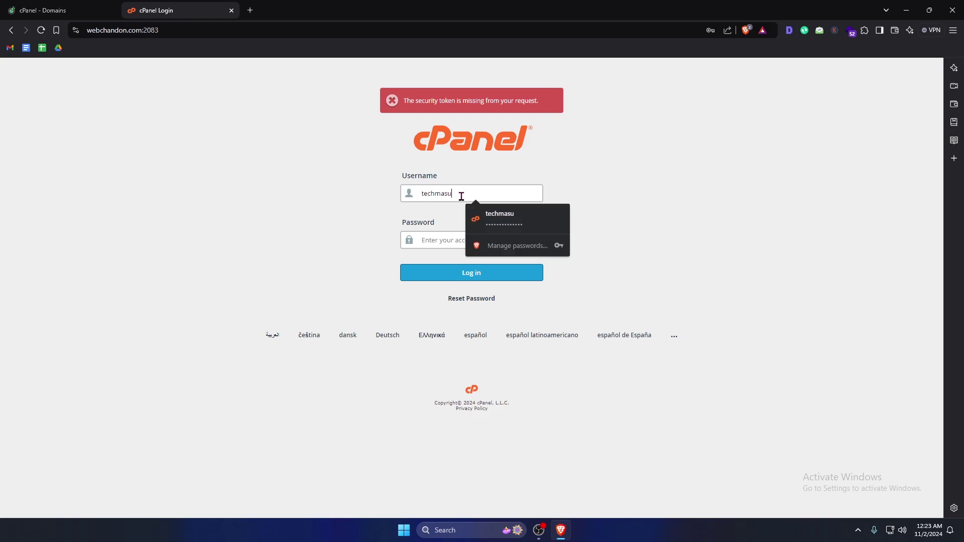
left_click(489, 228)
left_click(477, 272)
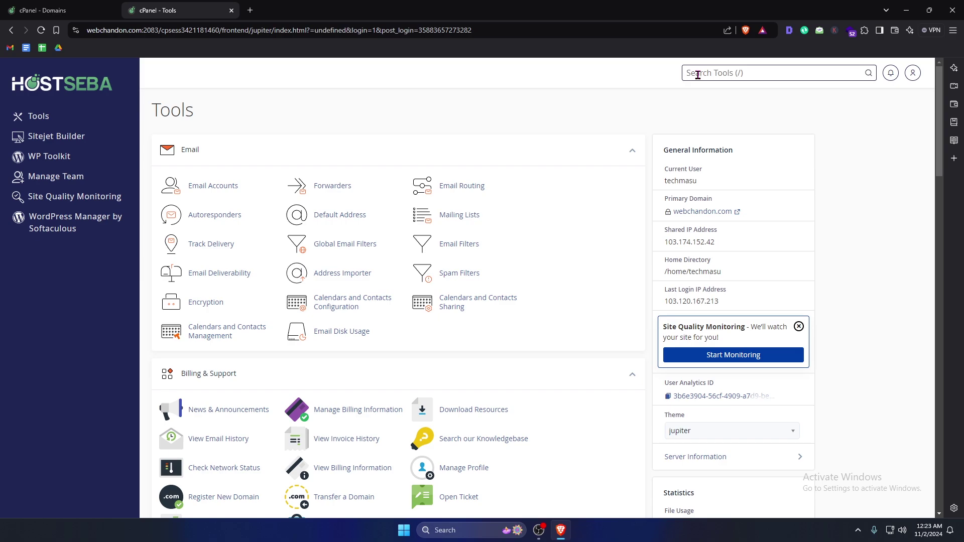
- Locate the Domains section in the cPanel tools list
scroll(407, 299, "down", 3)
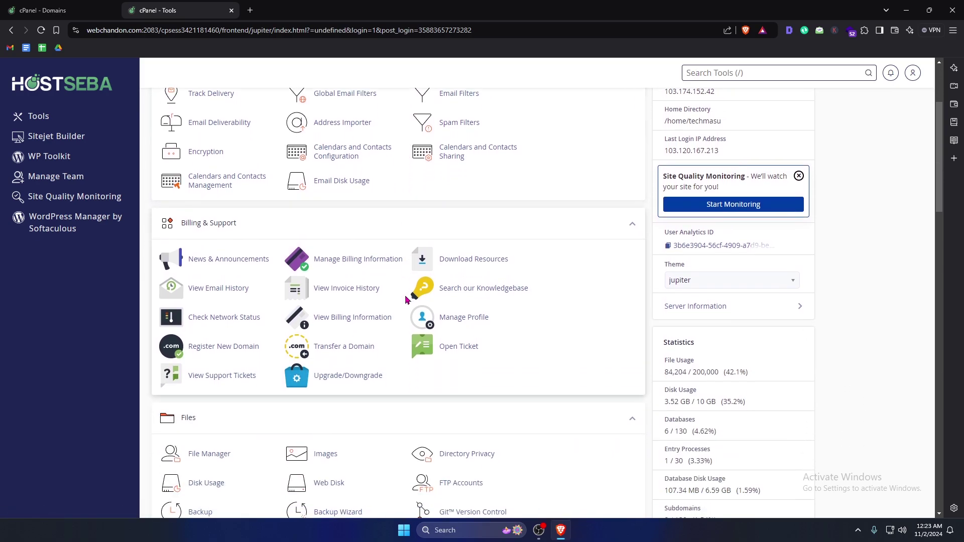
scroll(407, 300, "down", 7)
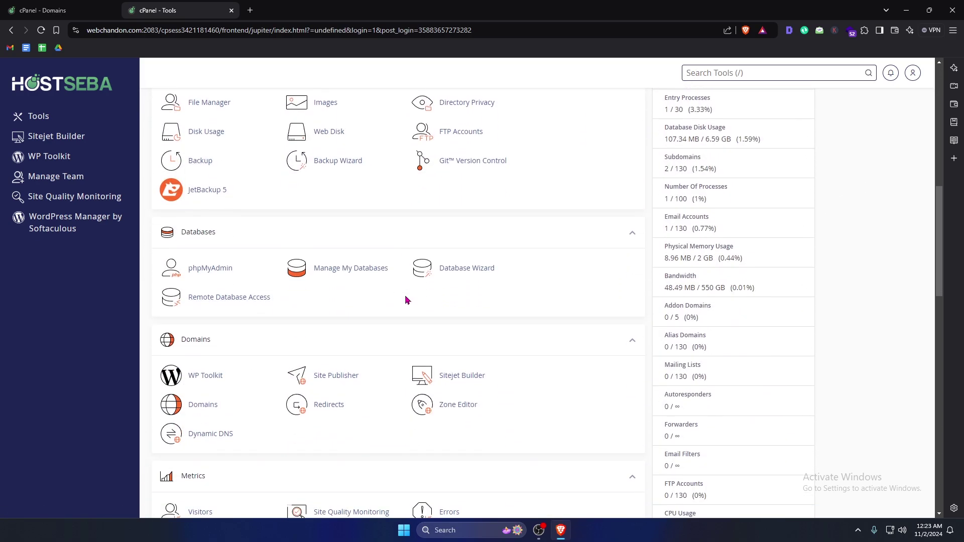
scroll(407, 299, "down", 1)
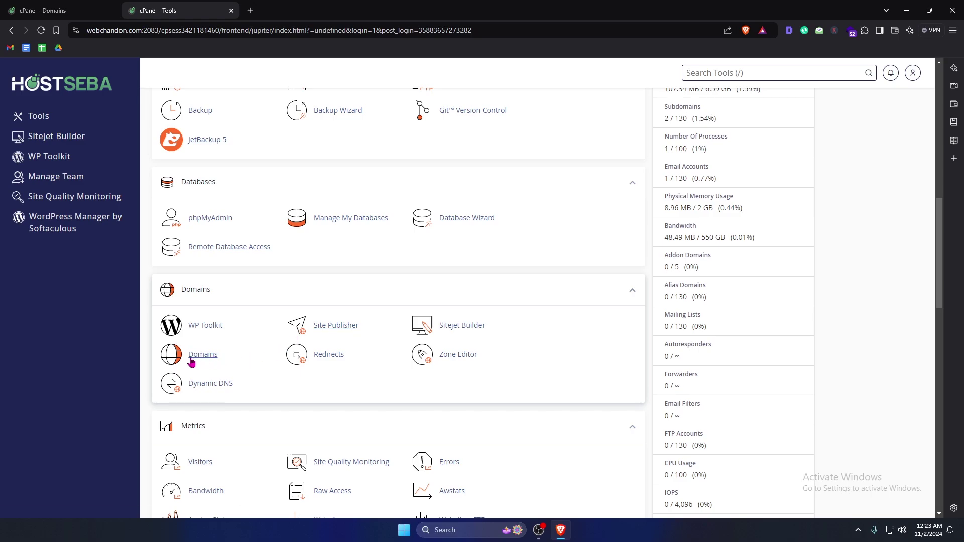
key("Print")
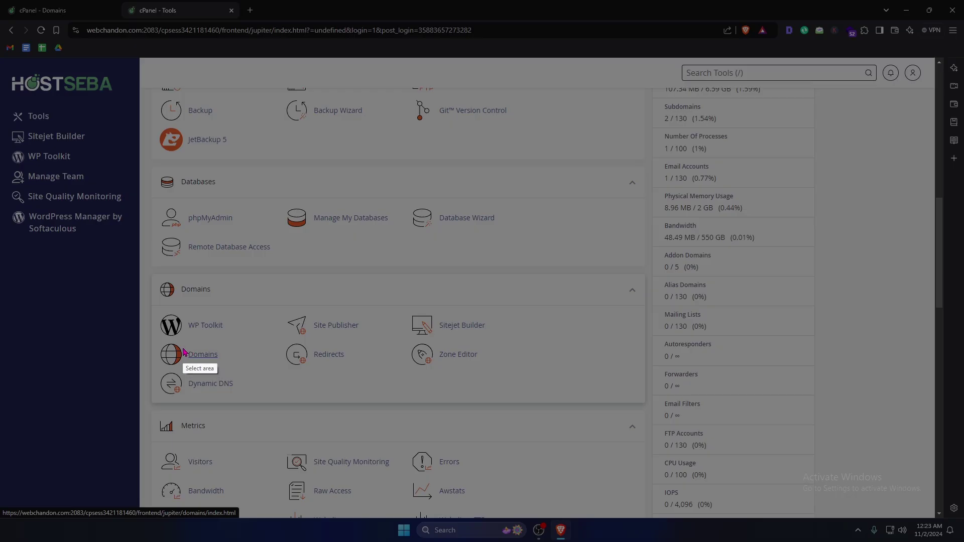
left_click_drag(182, 346, 230, 371)
left_click(223, 380)
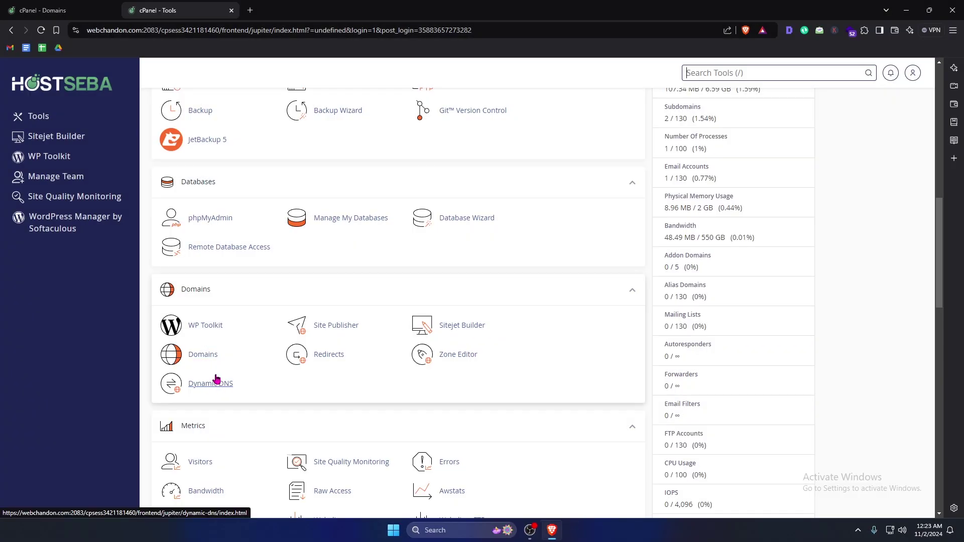
- Open the Domains tool that manages the account's domains
left_click(207, 356)
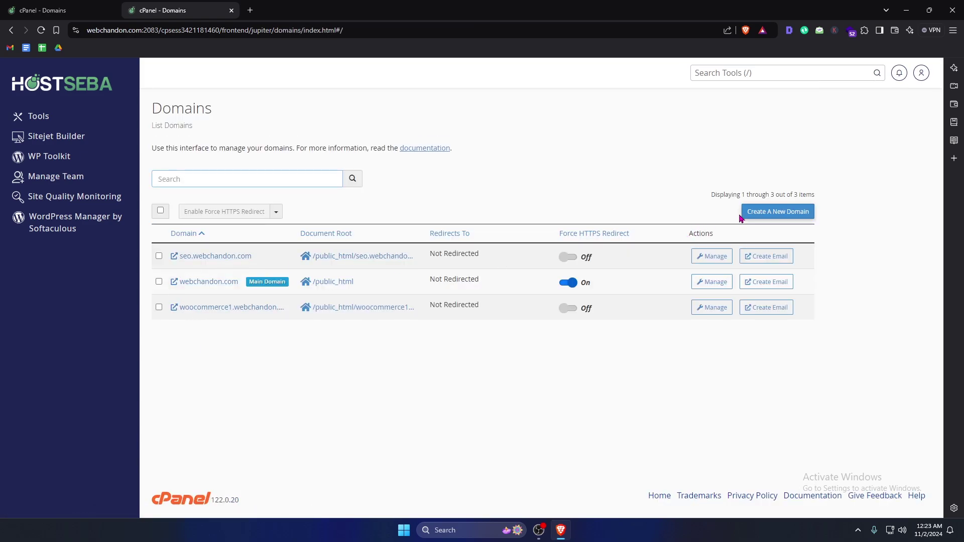
key("Print")
left_click_drag(712, 188, 835, 230)
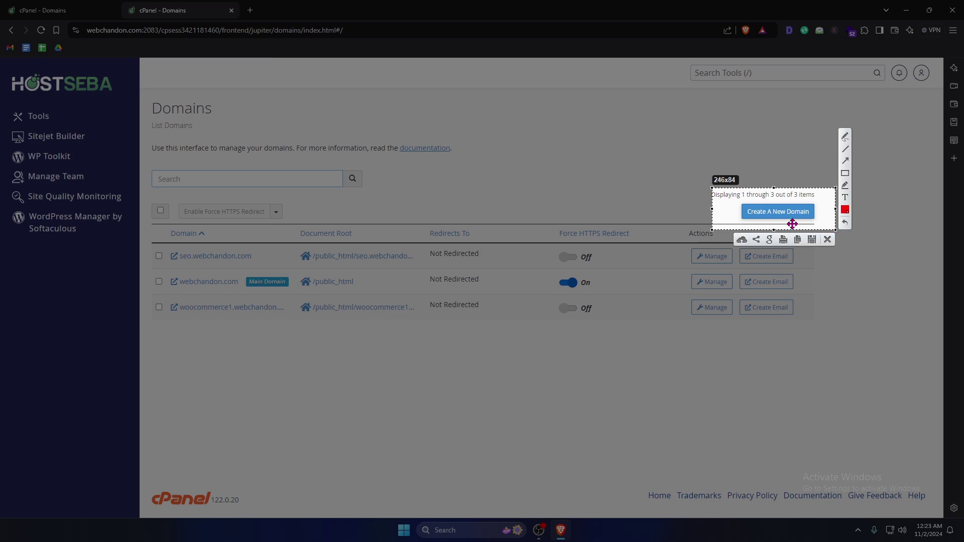
left_click(827, 240)
- Start creating a new domain and enter developer.webchandon.com as its domain name
left_click(784, 216)
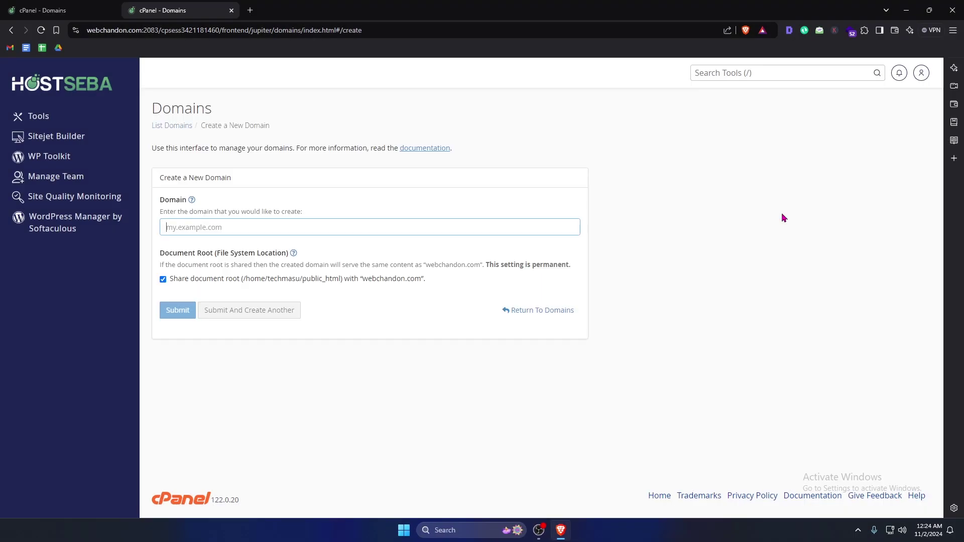
left_click(176, 232)
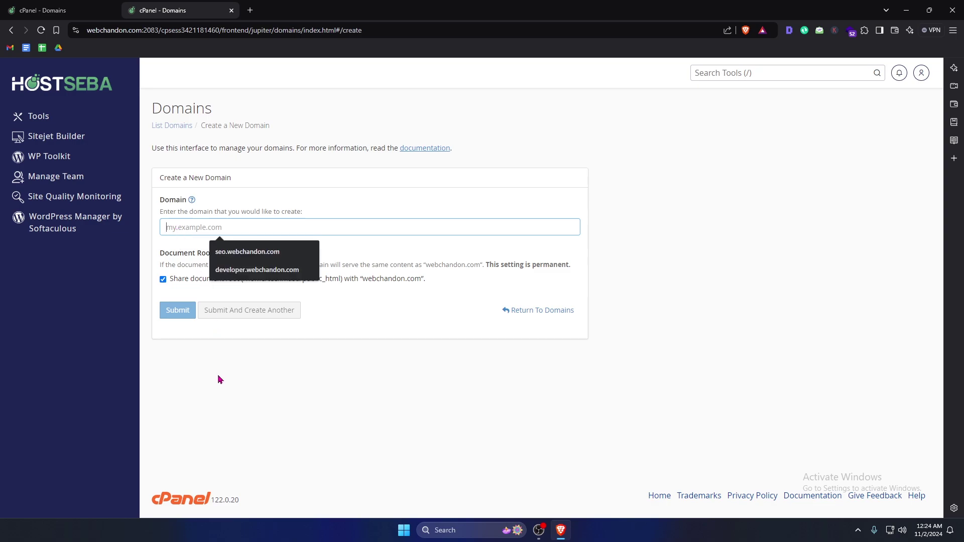
type("de")
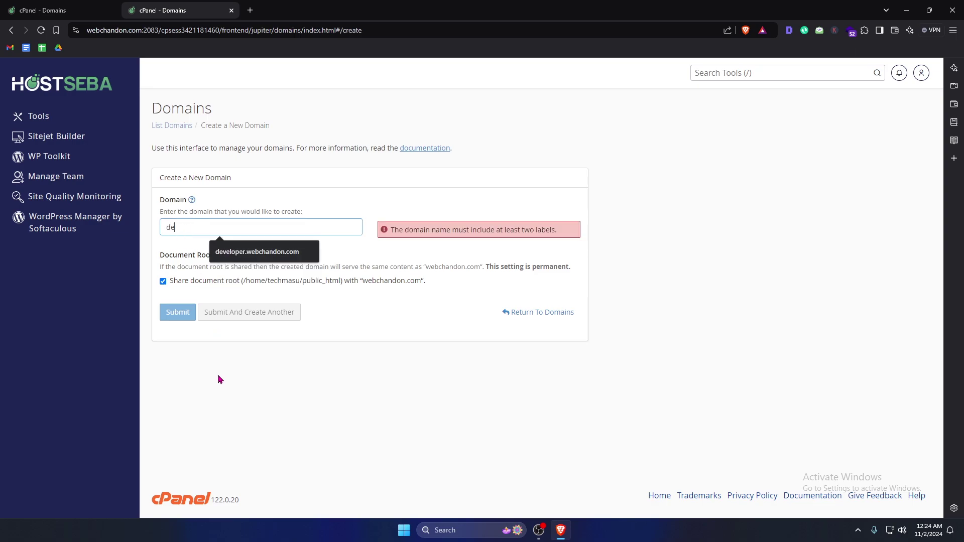
type("veloper")
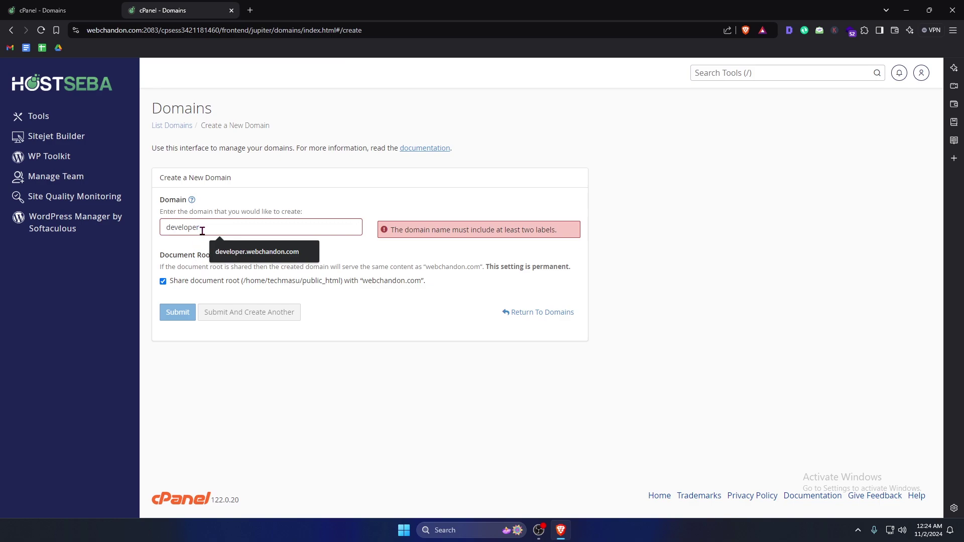
type(".")
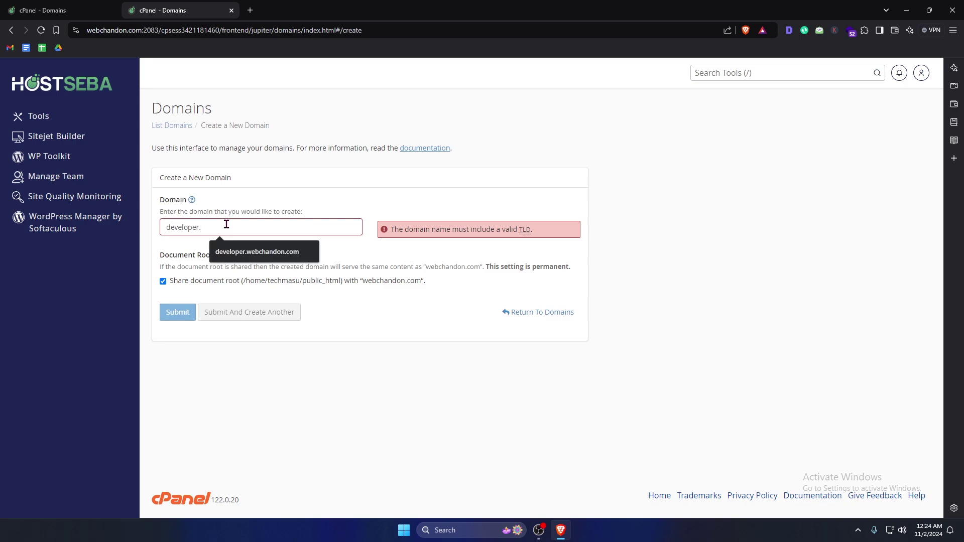
type("web")
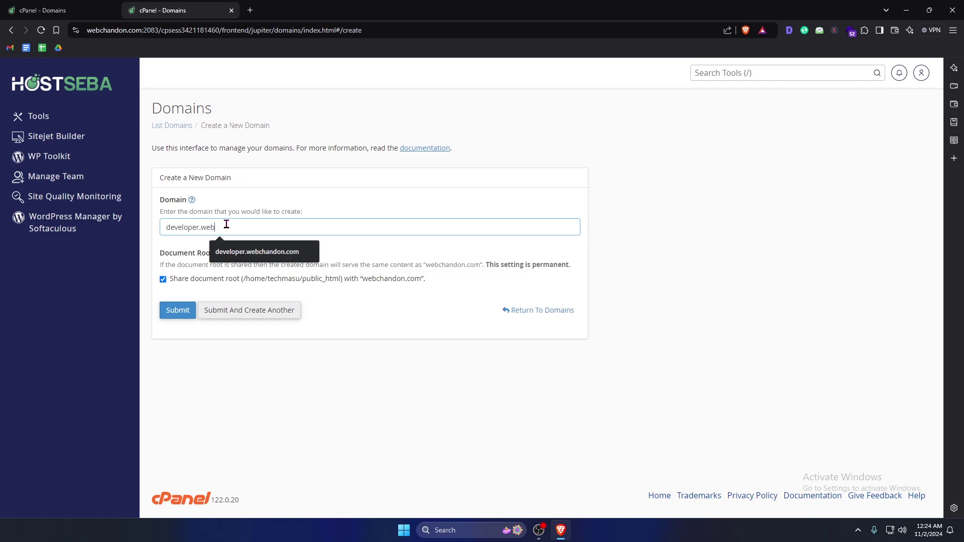
type("chandon.com")
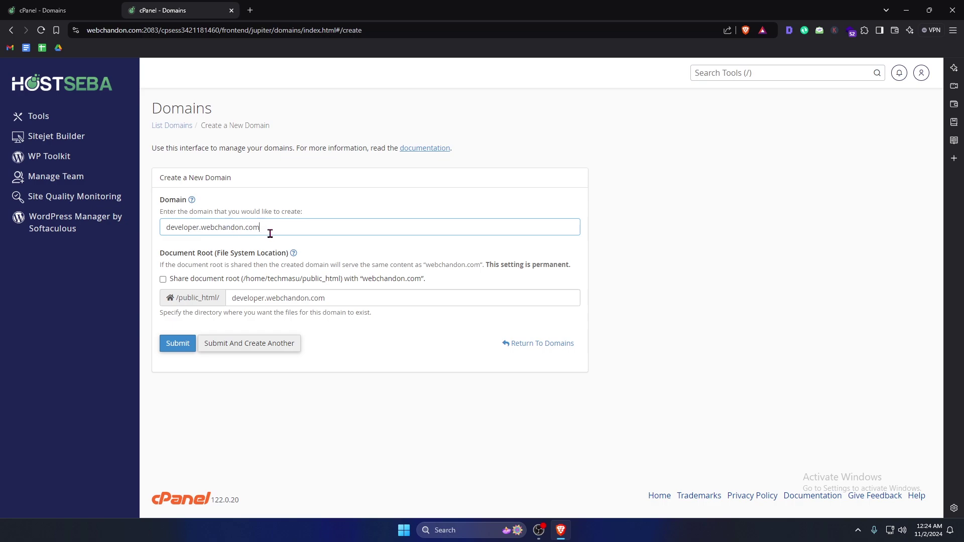
- Try to create developer.webchandon.com with its own document root, not shared with webchandon.com
left_click(164, 280)
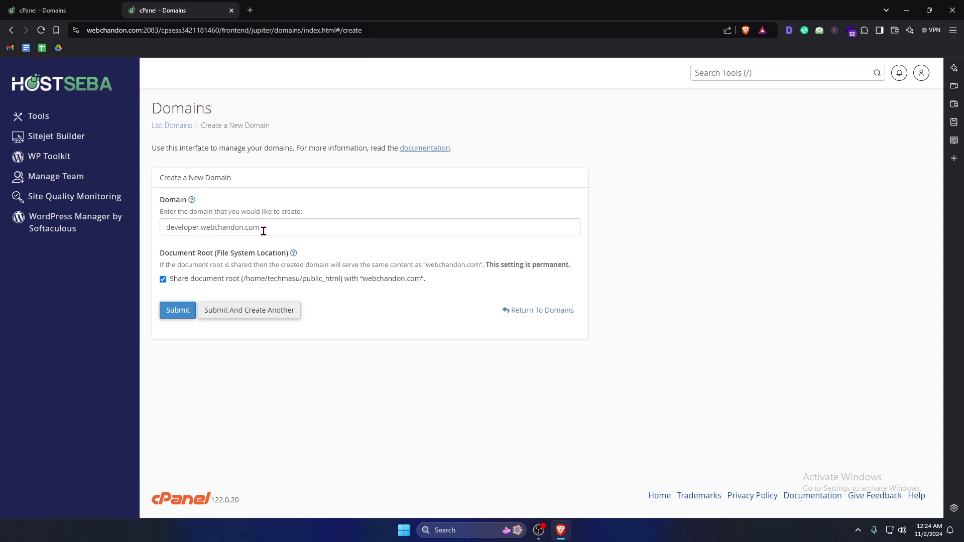
left_click(163, 279)
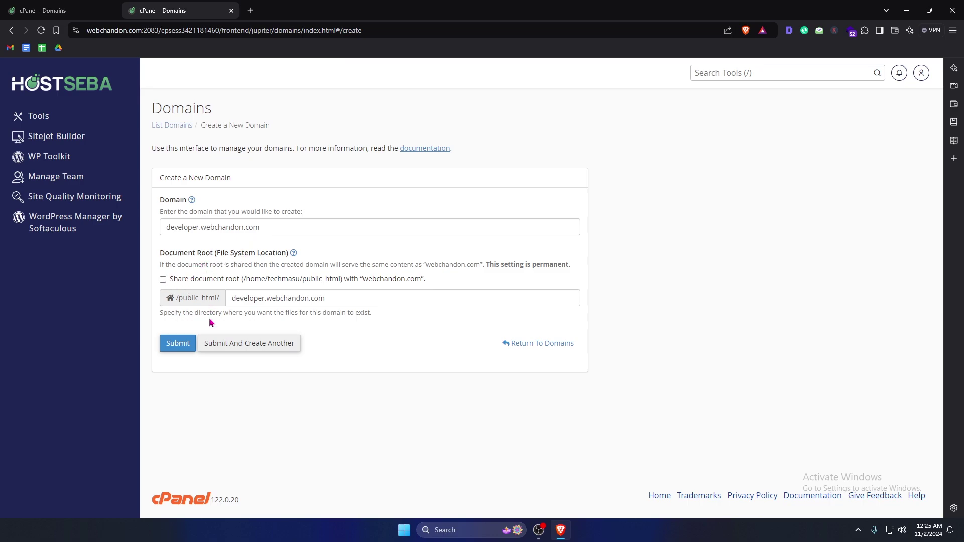
left_click(178, 344)
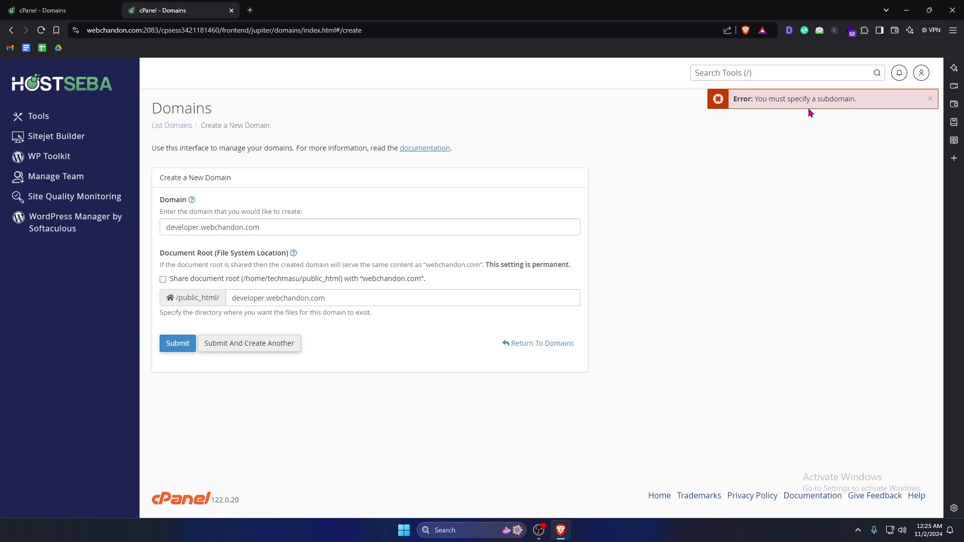
- Change the subdomain part of the domain name to expart and submit expart.webchandon.com for creation
left_click_drag(199, 228, 157, 239)
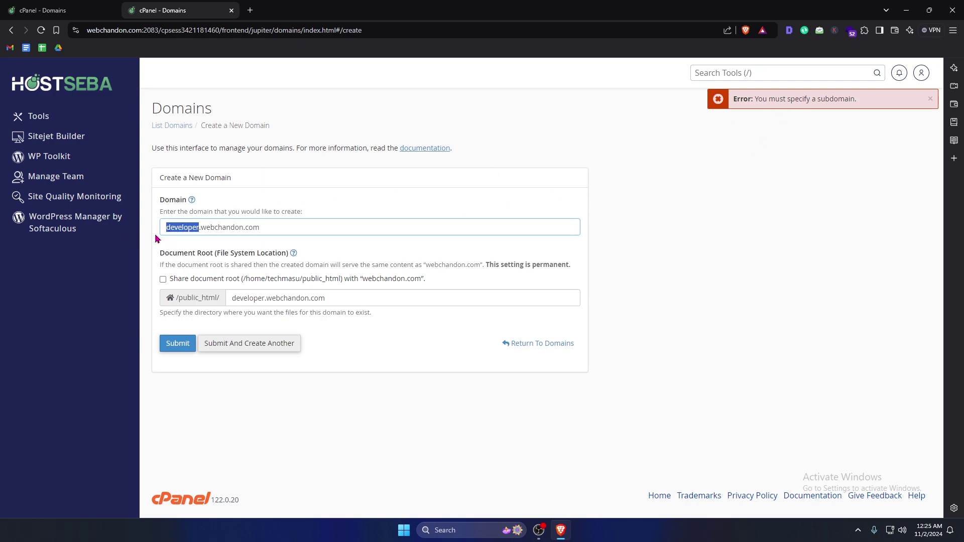
key("BackSpace")
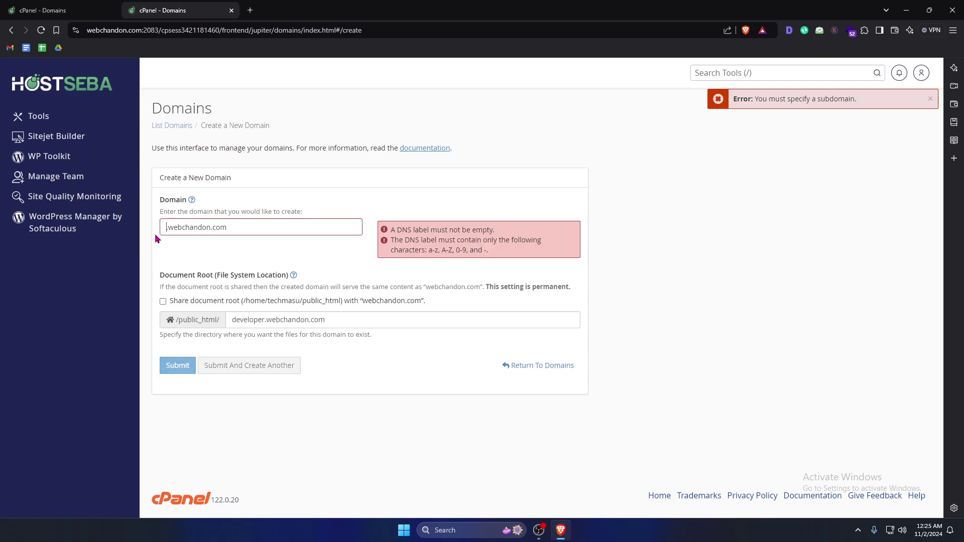
type("e")
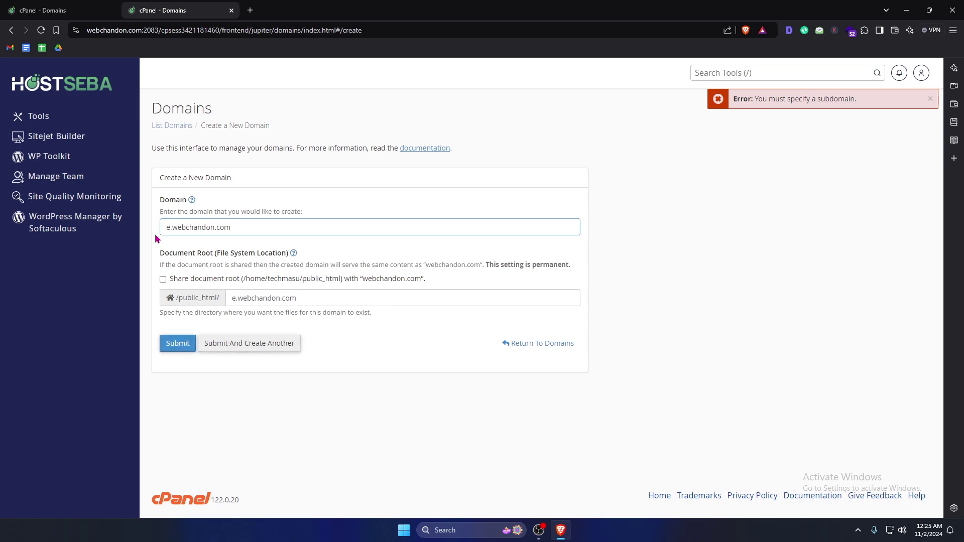
type("xpart")
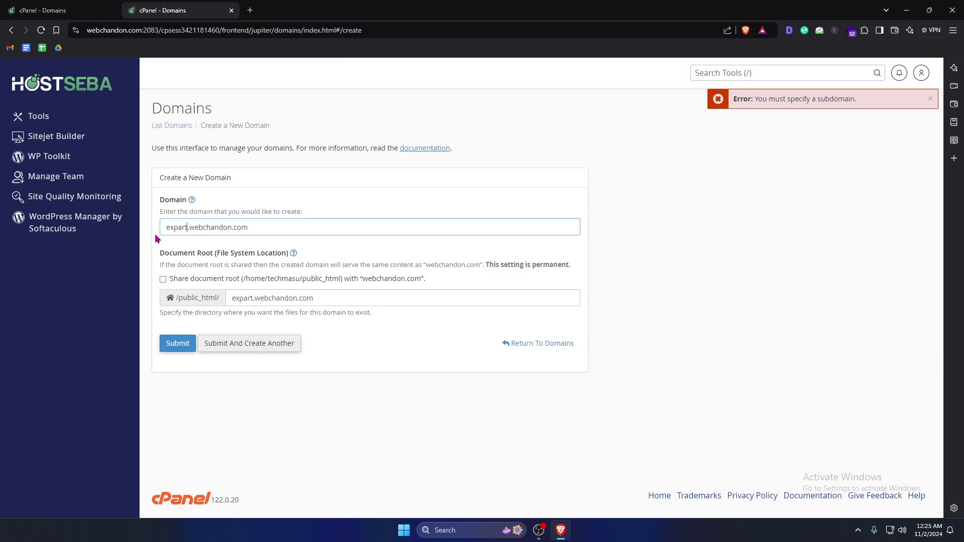
left_click(172, 346)
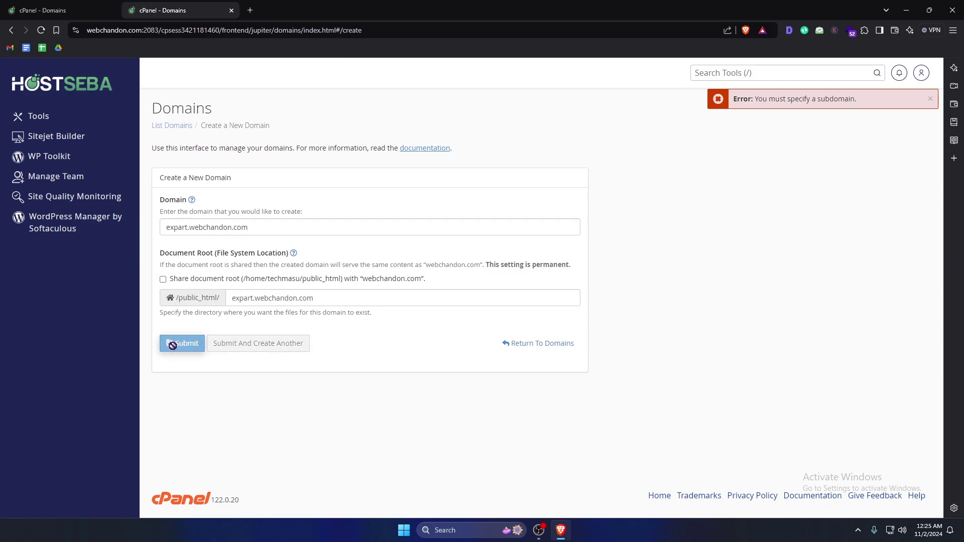